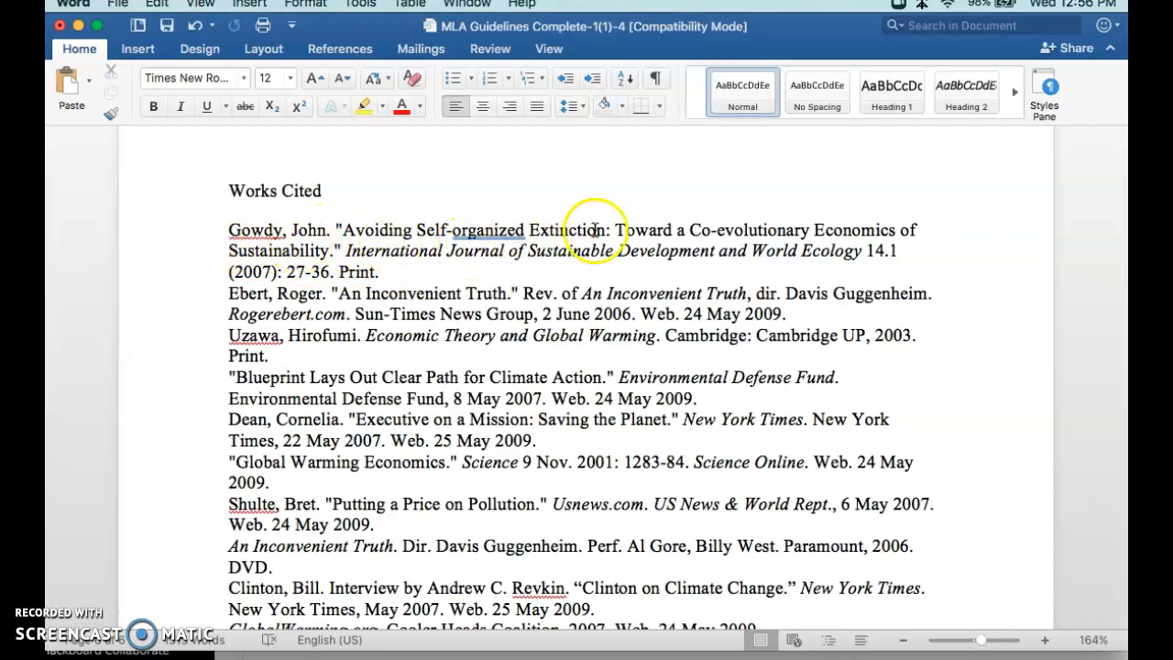
# Capitalize "Organized" and "Evolutionary" in the first citation's article title using the suggested grammar corrections
pyautogui.rightClick(481, 230)
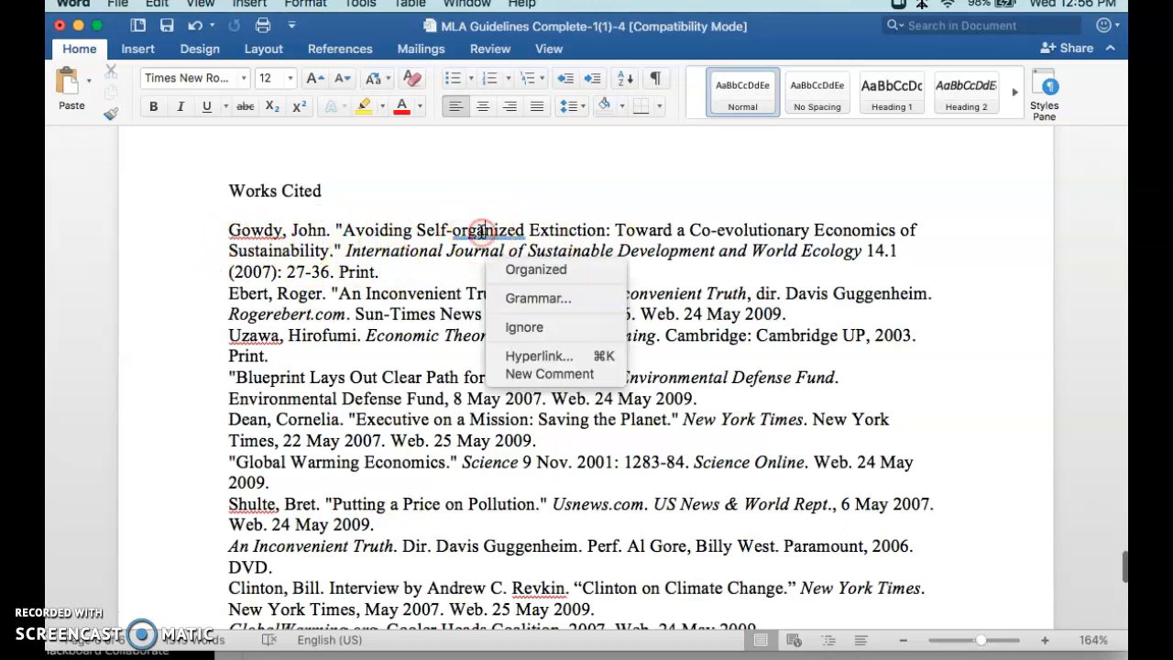
pyautogui.click(502, 269)
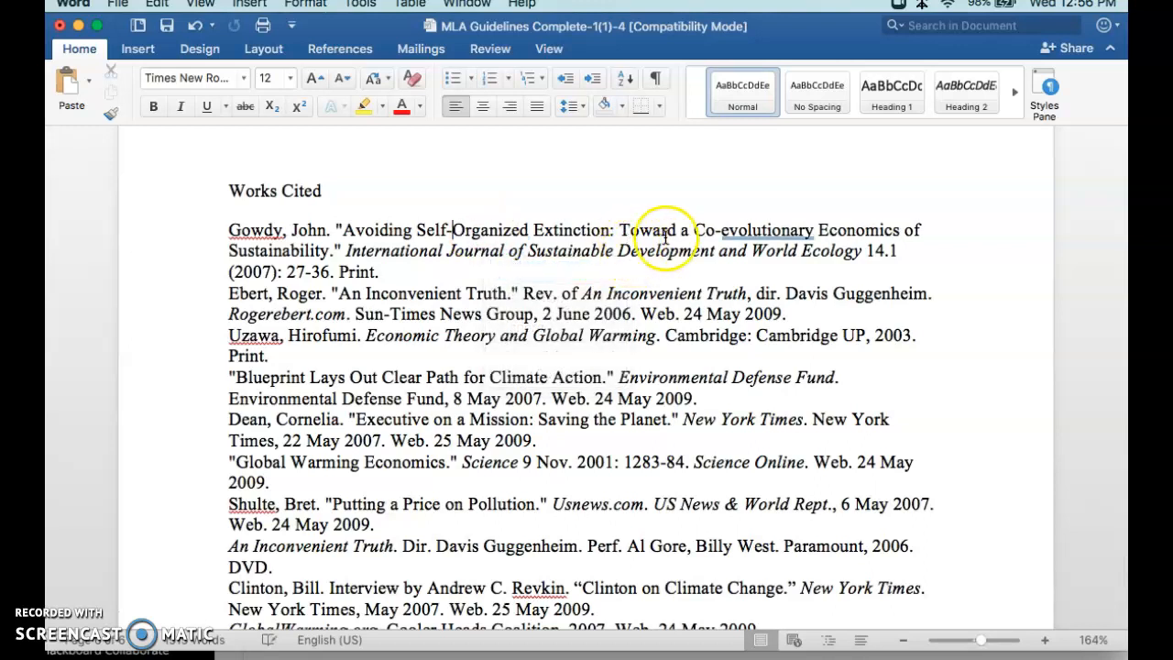
pyautogui.rightClick(749, 233)
pyautogui.click(779, 270)
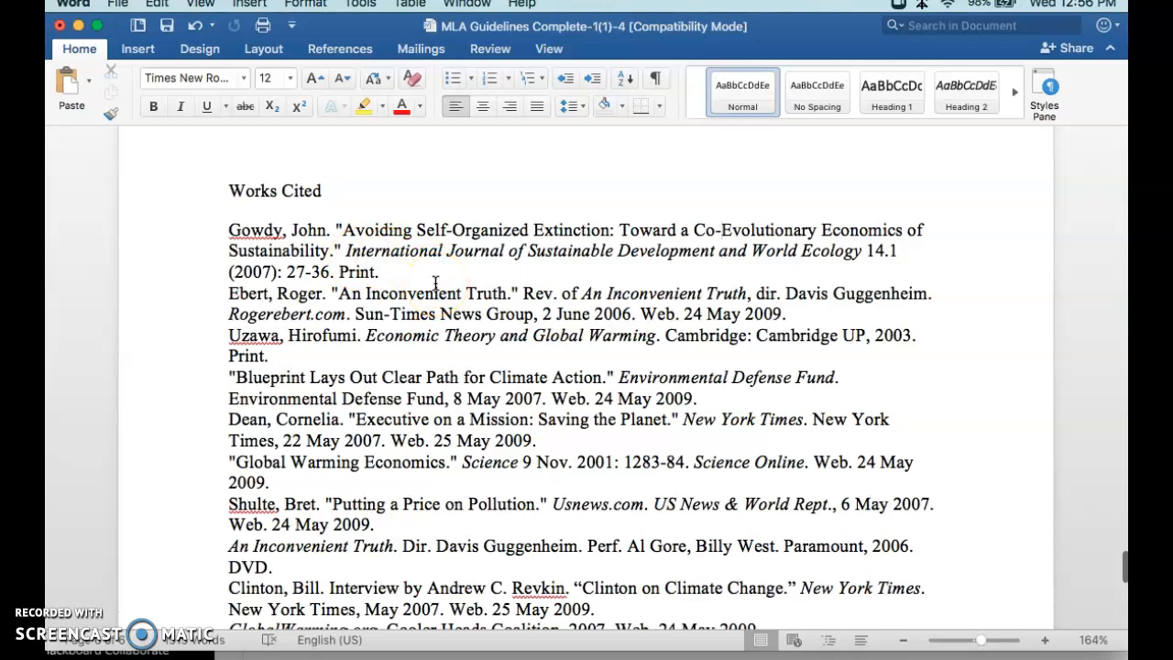
# Select all entries below the Works Cited heading and give their paragraphs a hanging indent of 0.5"
pyautogui.scroll(-5, 435, 282)
pyautogui.scroll(5, 435, 282)
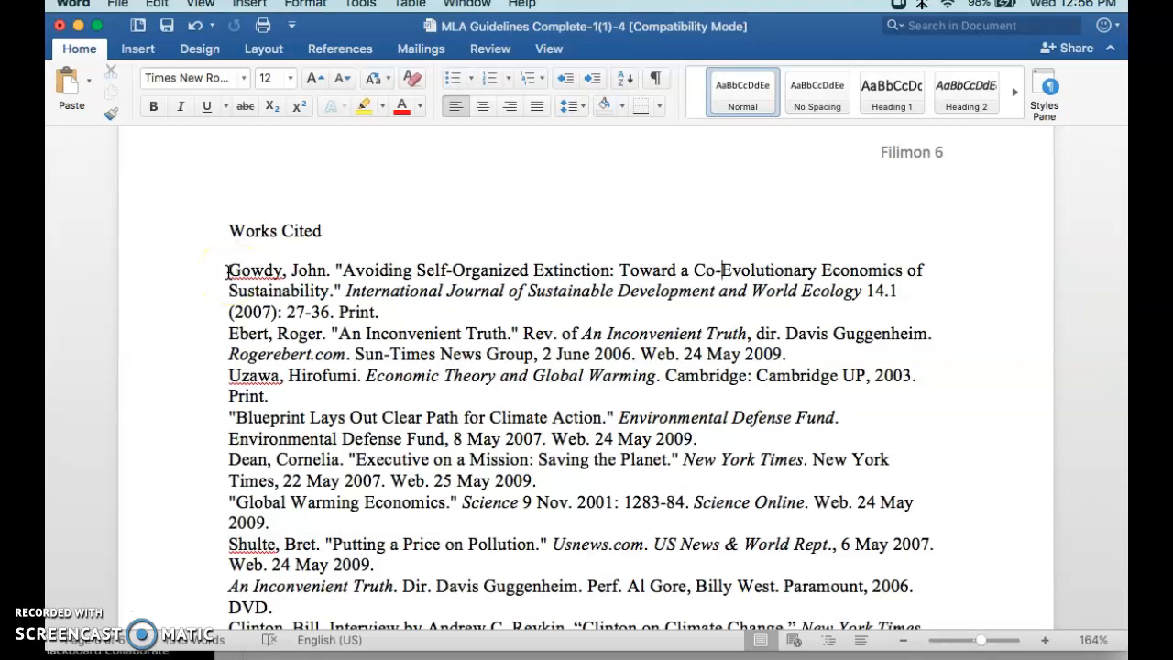
pyautogui.moveTo(227, 271); pyautogui.dragTo(678, 537)
pyautogui.scroll(5, 528, 383)
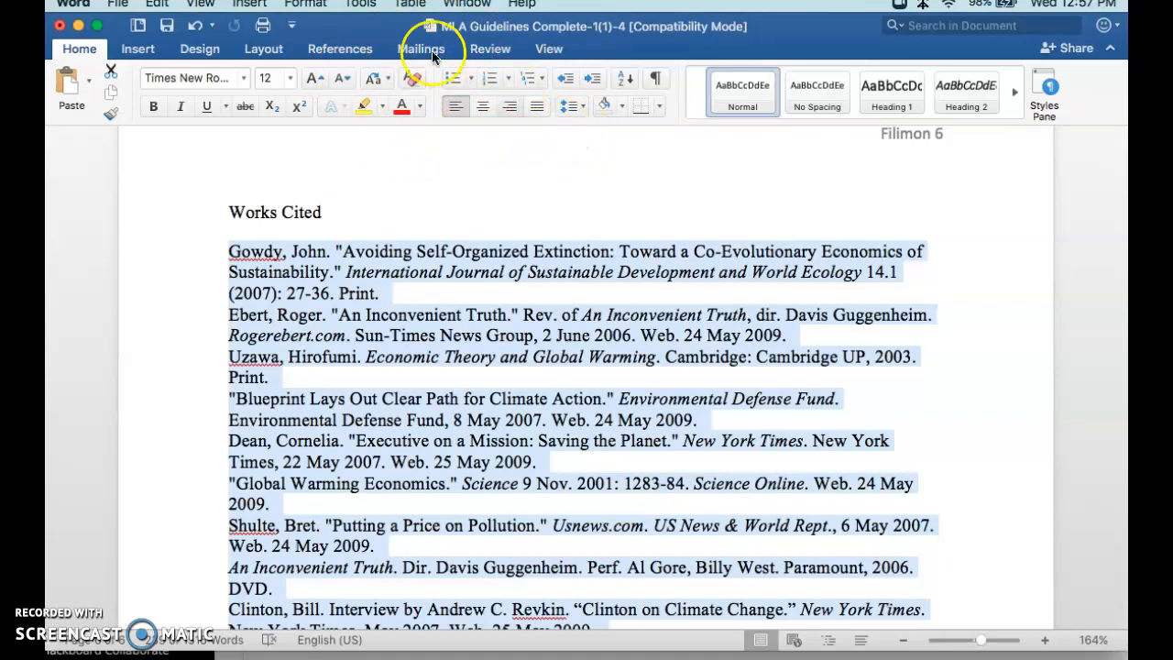
pyautogui.click(305, 4)
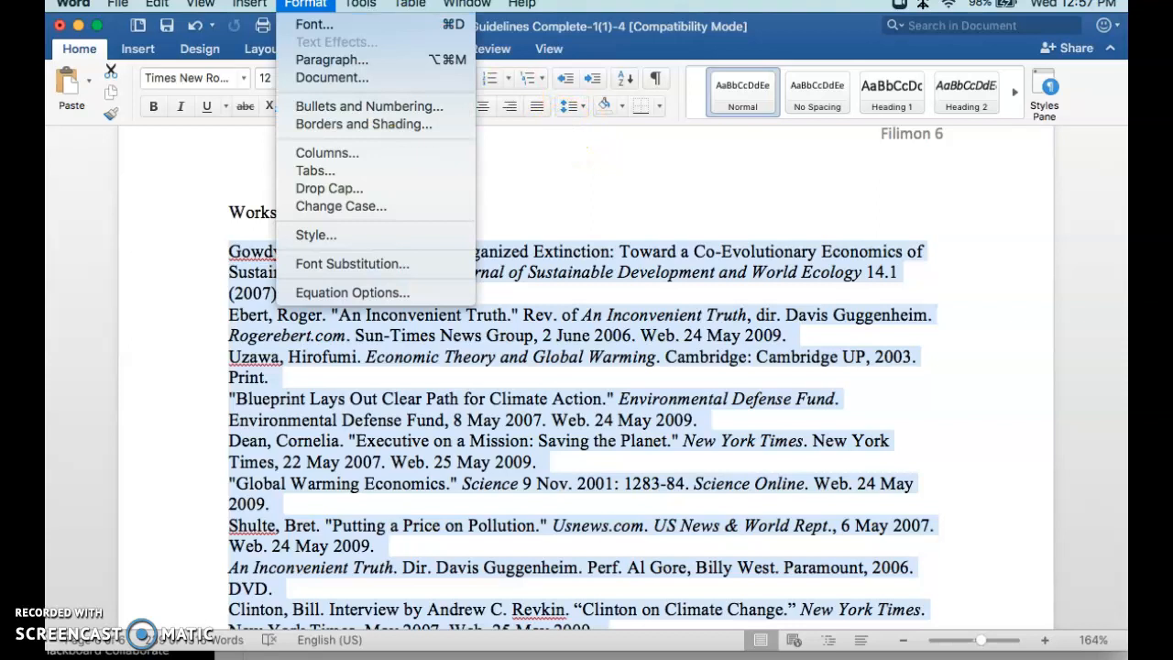
pyautogui.click(327, 60)
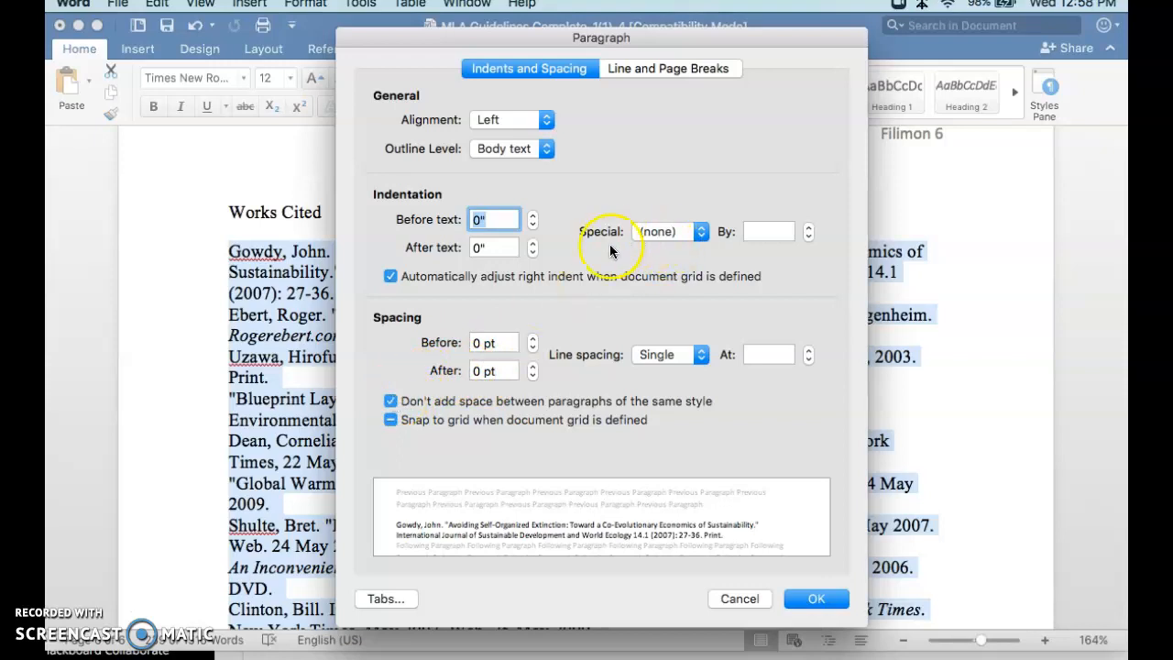
pyautogui.click(700, 233)
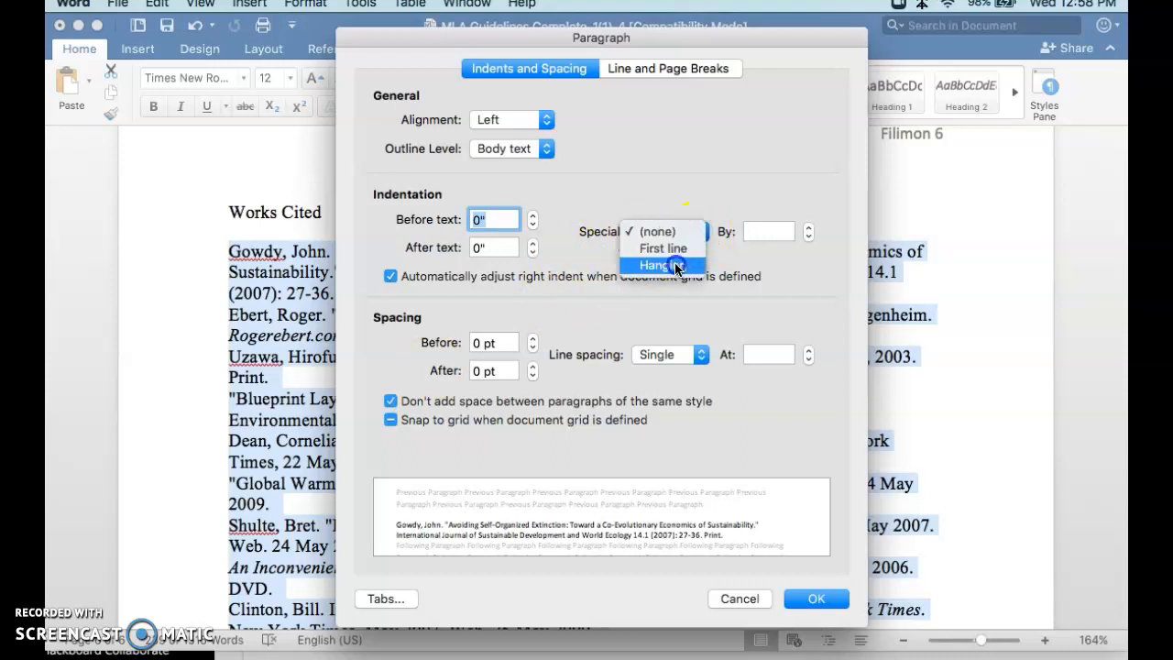
pyautogui.click(674, 263)
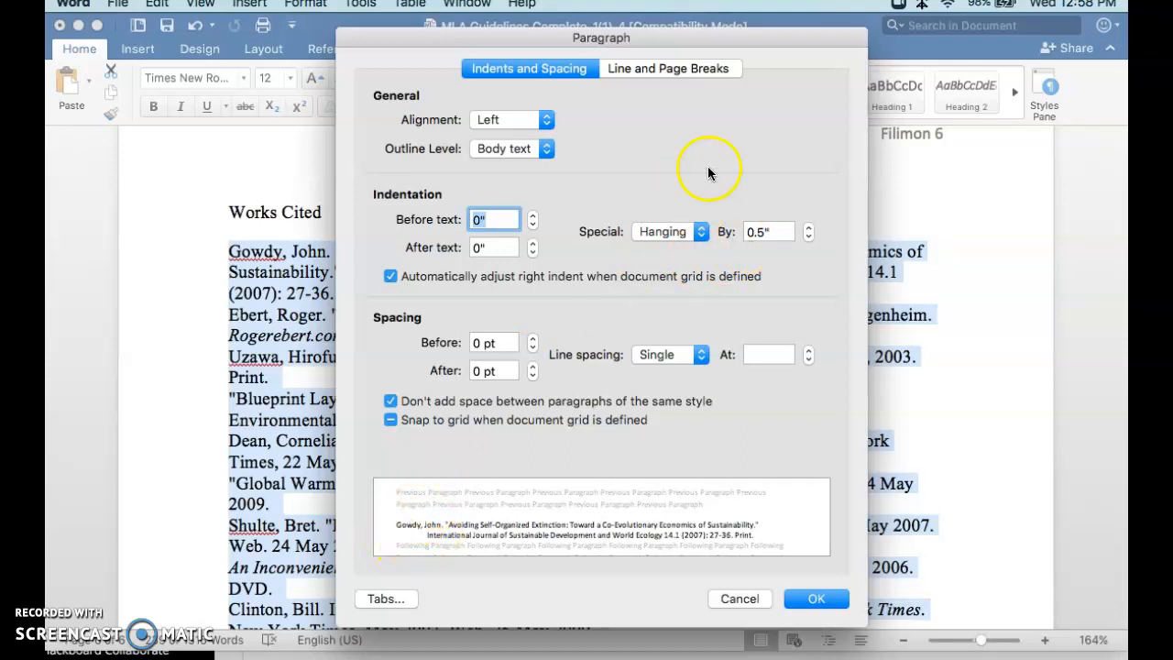
# Compare the paragraph preview with no special indentation against the hanging indent, leaving Hanging selected
pyautogui.click(698, 232)
pyautogui.click(661, 197)
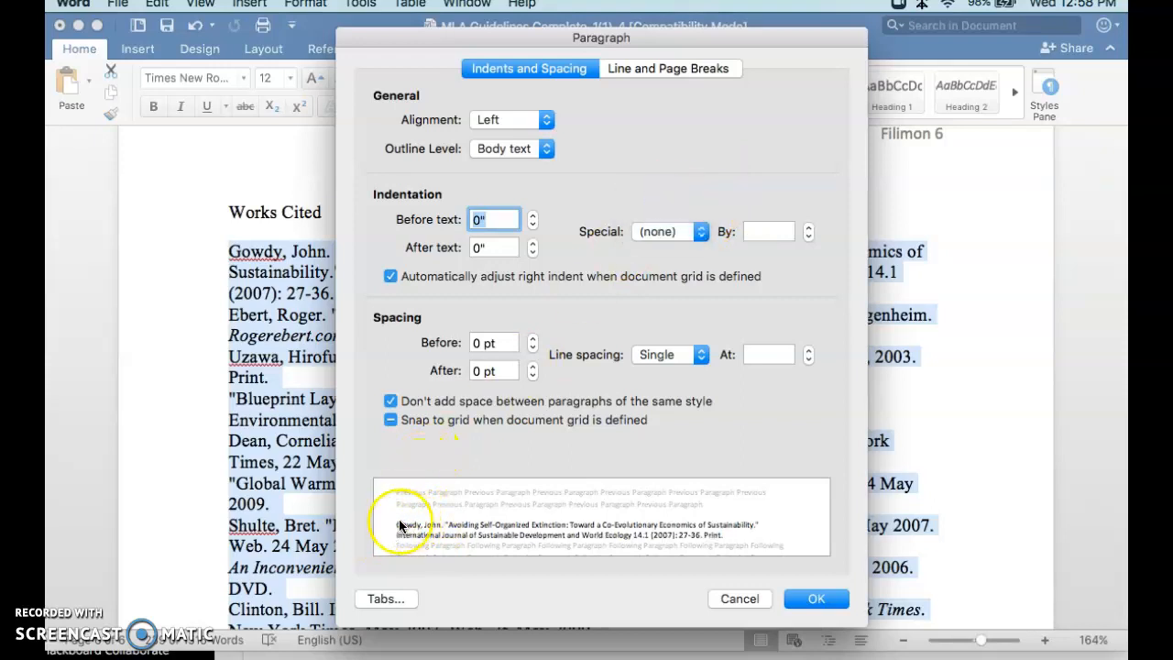
pyautogui.click(702, 232)
pyautogui.click(681, 267)
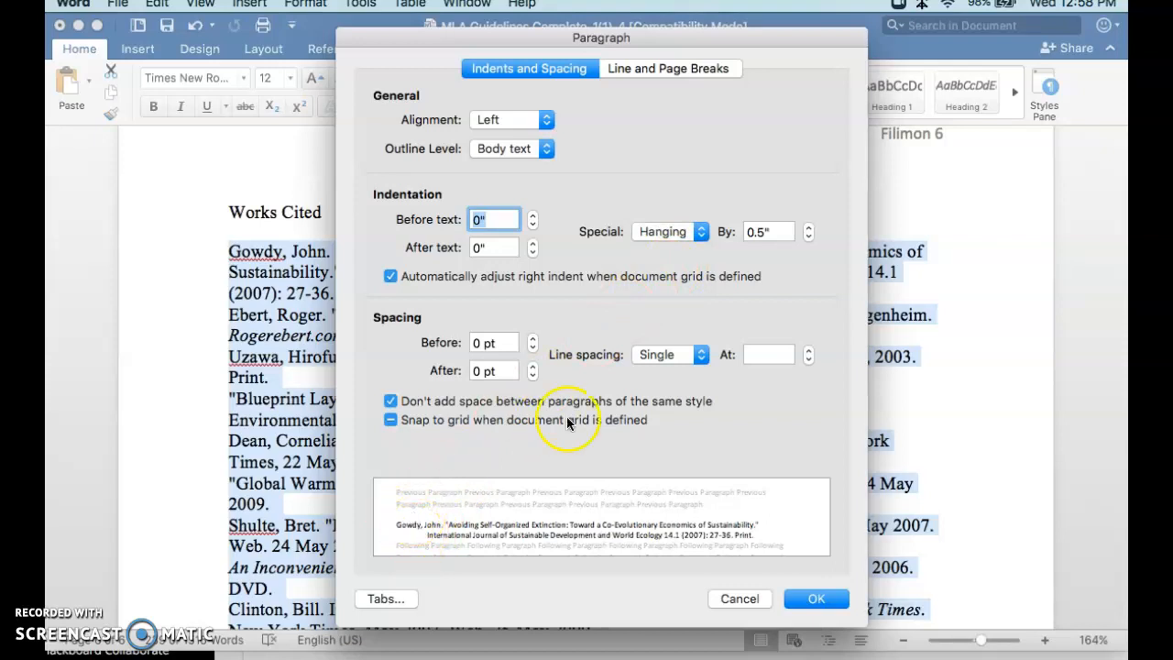
# Set the selected entries' line spacing to Double and apply the paragraph settings
pyautogui.click(701, 355)
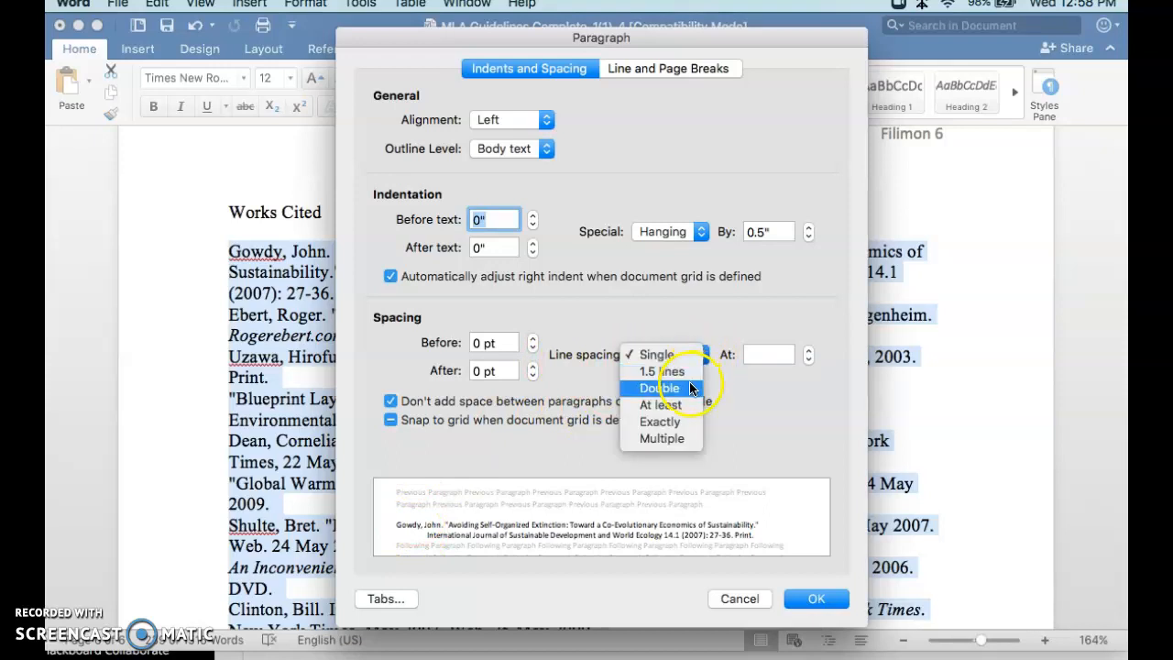
pyautogui.click(687, 389)
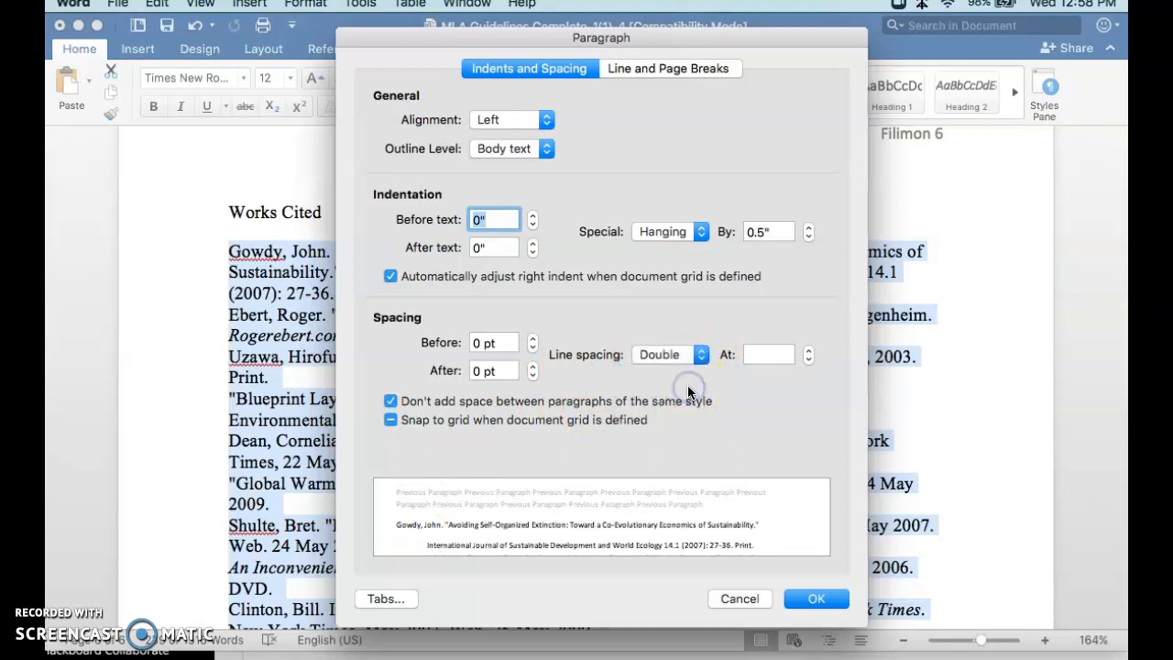
pyautogui.click(814, 600)
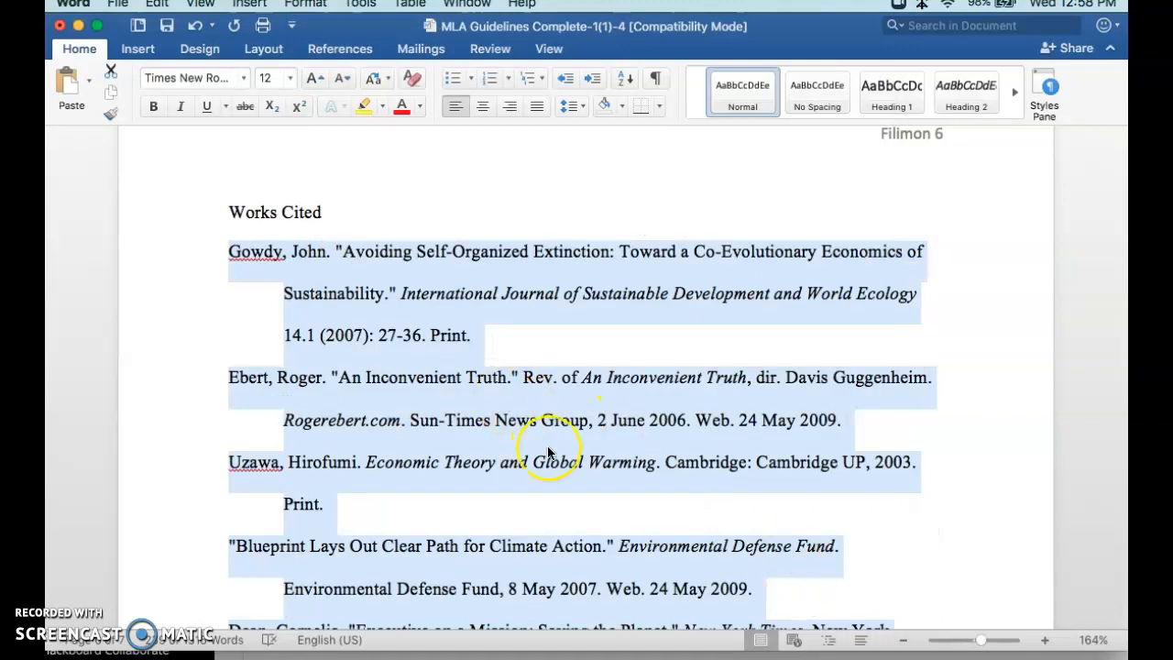
# Look through the Works Cited entries to check their hanging indents and double spacing
pyautogui.scroll(-10, 545, 445)
pyautogui.scroll(-8, 548, 453)
pyautogui.scroll(4, 548, 452)
pyautogui.scroll(12, 547, 445)
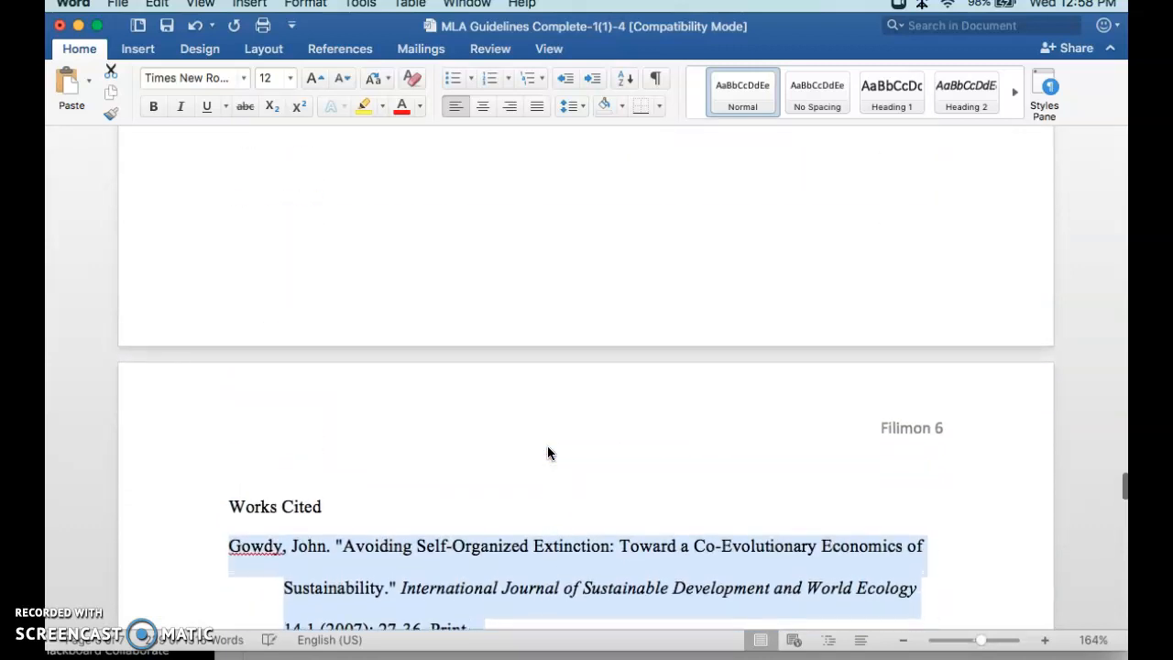
pyautogui.scroll(3, 547, 445)
pyautogui.scroll(-12, 547, 445)
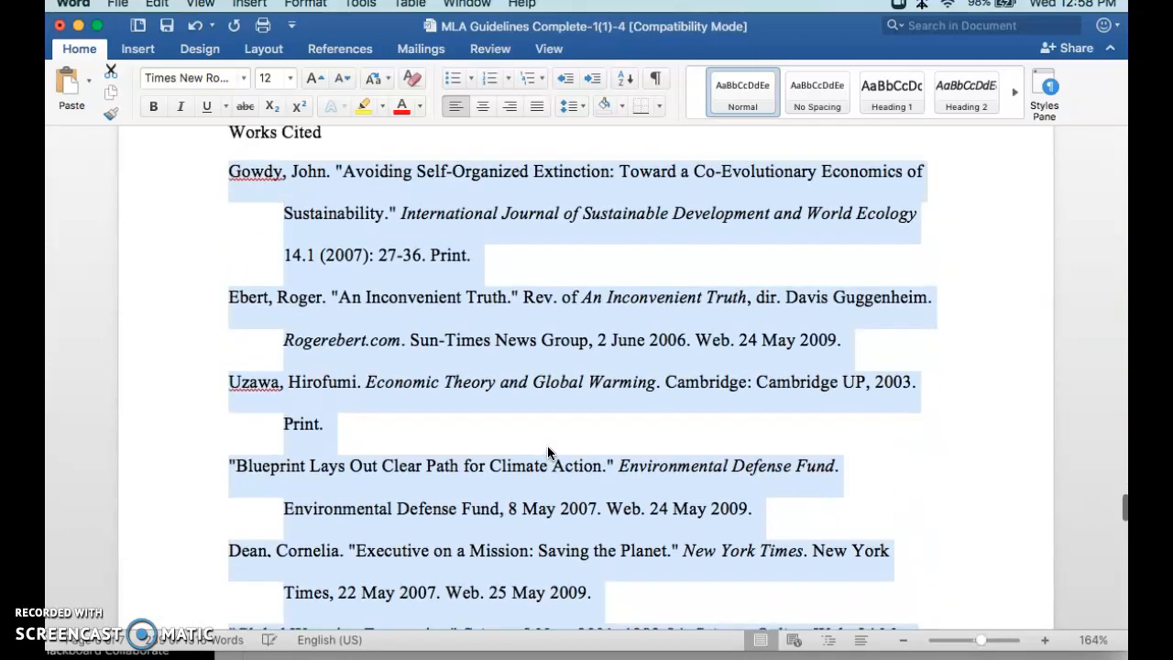
pyautogui.scroll(2, 548, 452)
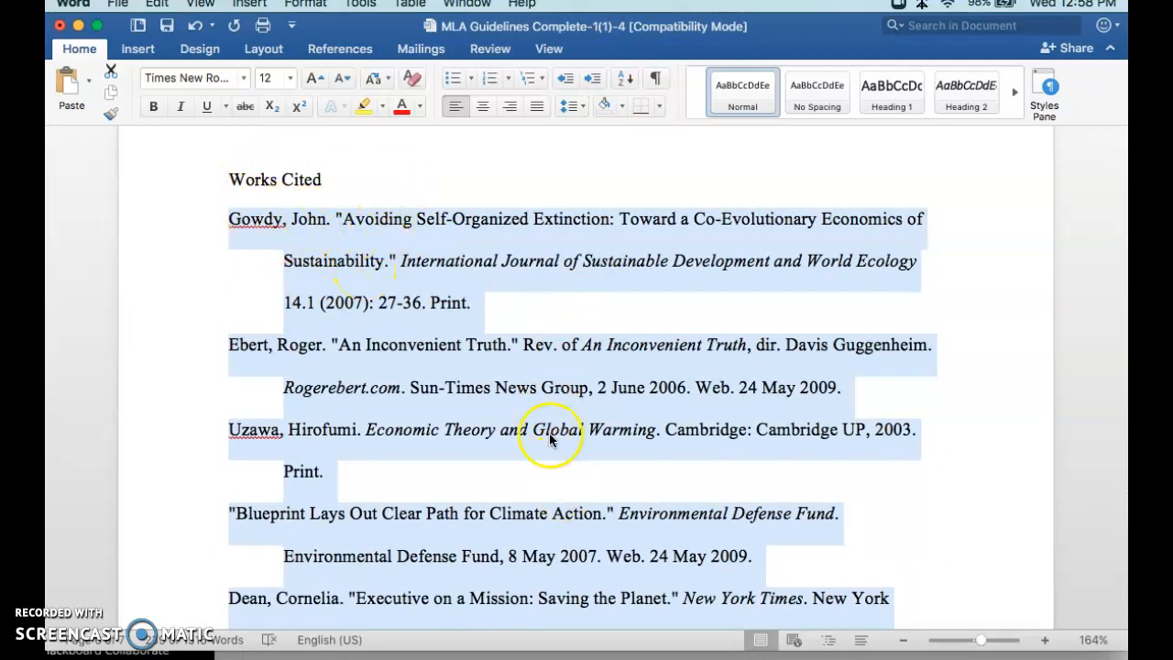
# Sort the selected Works Cited entries alphabetically by paragraphs as text, ascending, with no header row
pyautogui.click(625, 84)
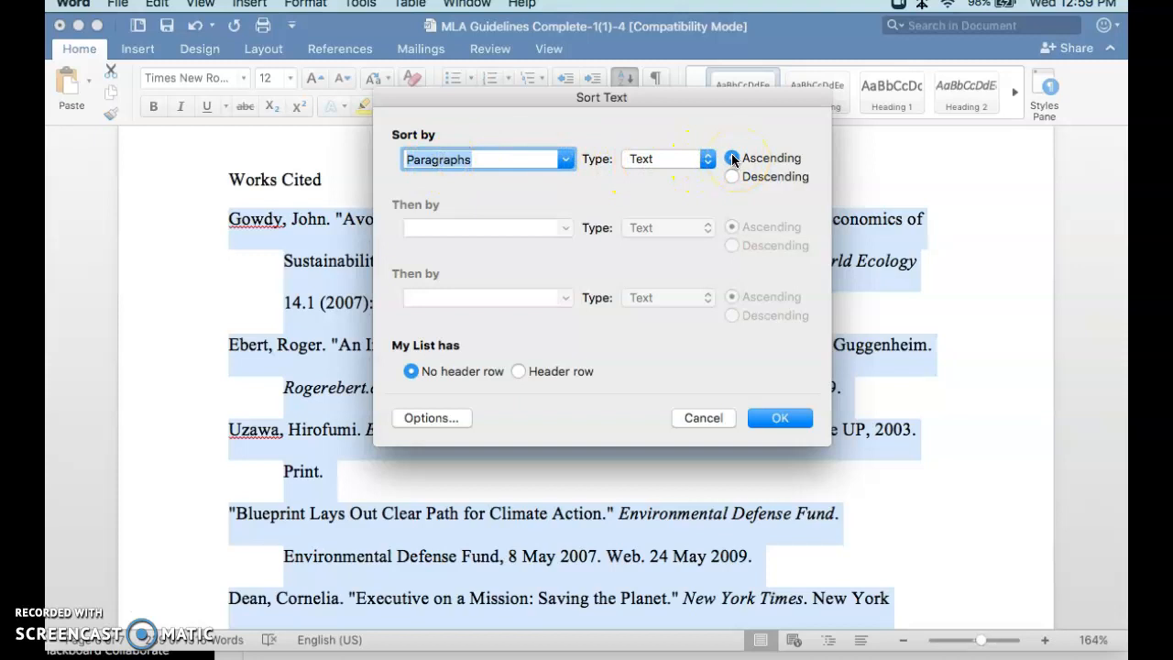
pyautogui.click(408, 376)
pyautogui.click(772, 417)
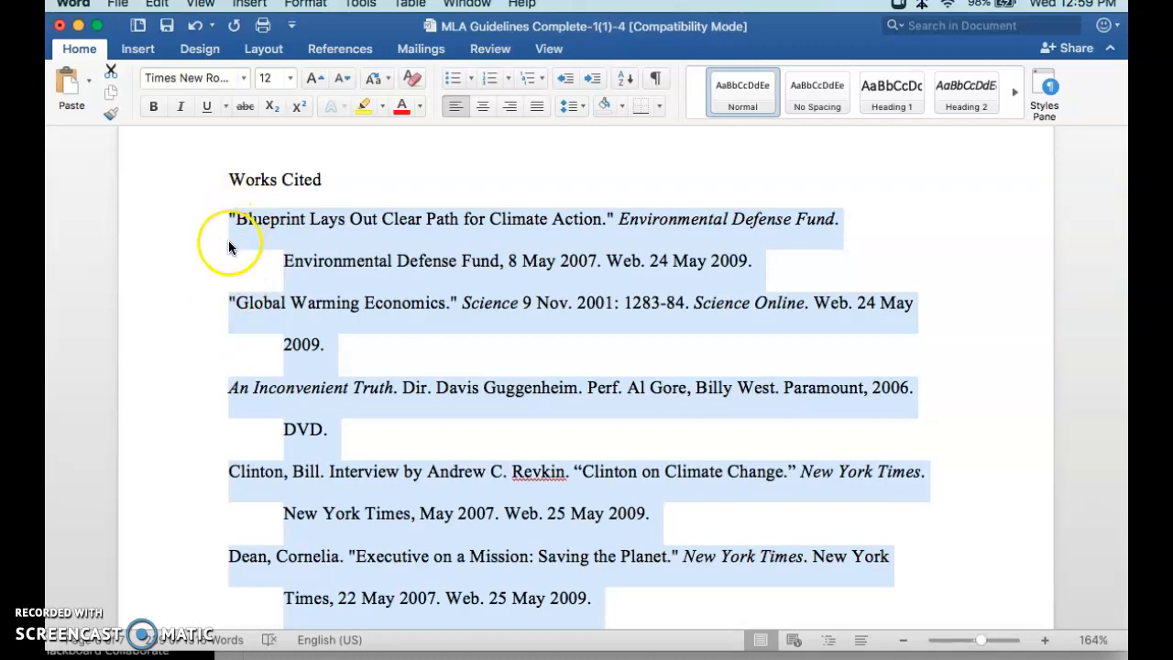
pyautogui.scroll(-4, 249, 401)
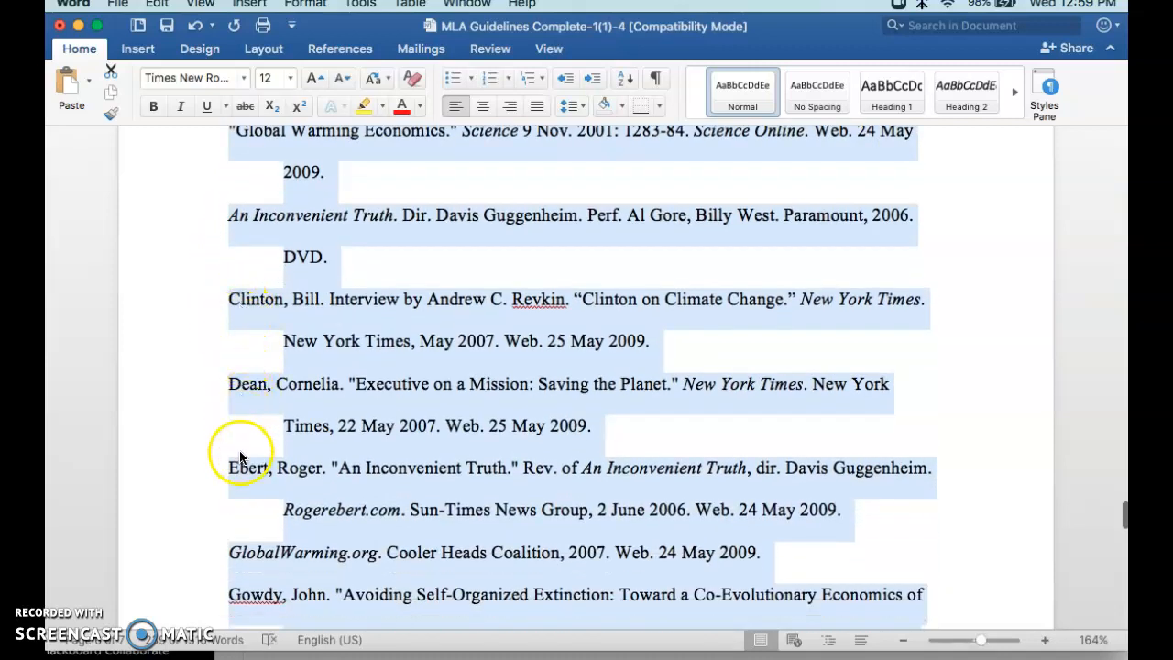
pyautogui.scroll(-5, 247, 603)
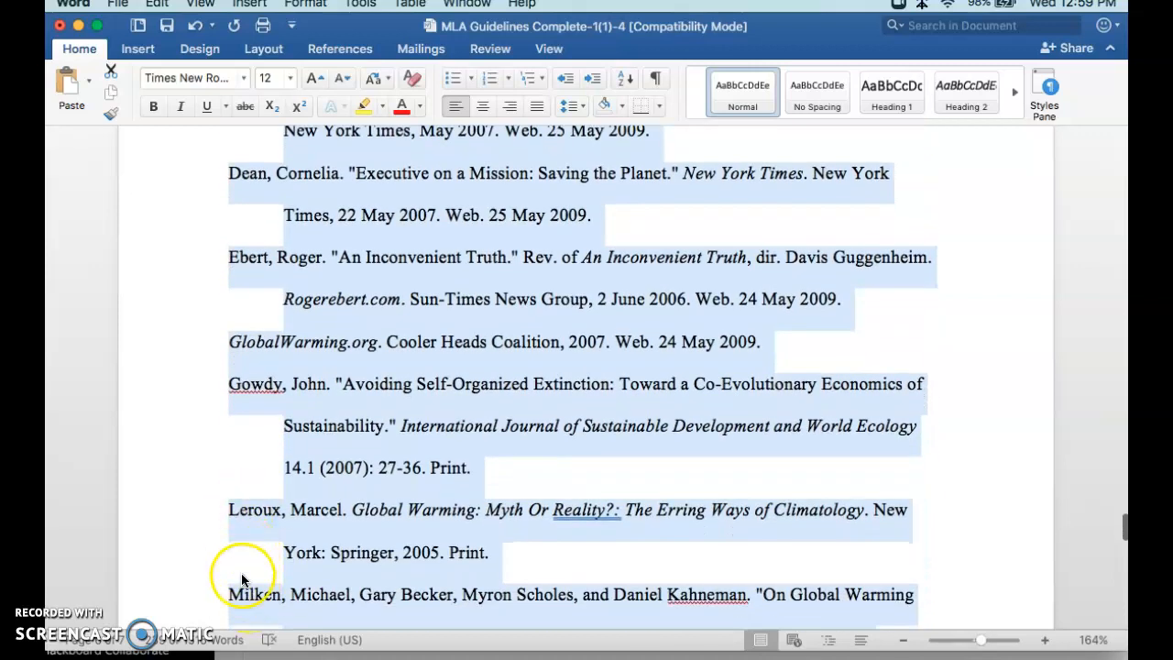
pyautogui.scroll(7, 375, 451)
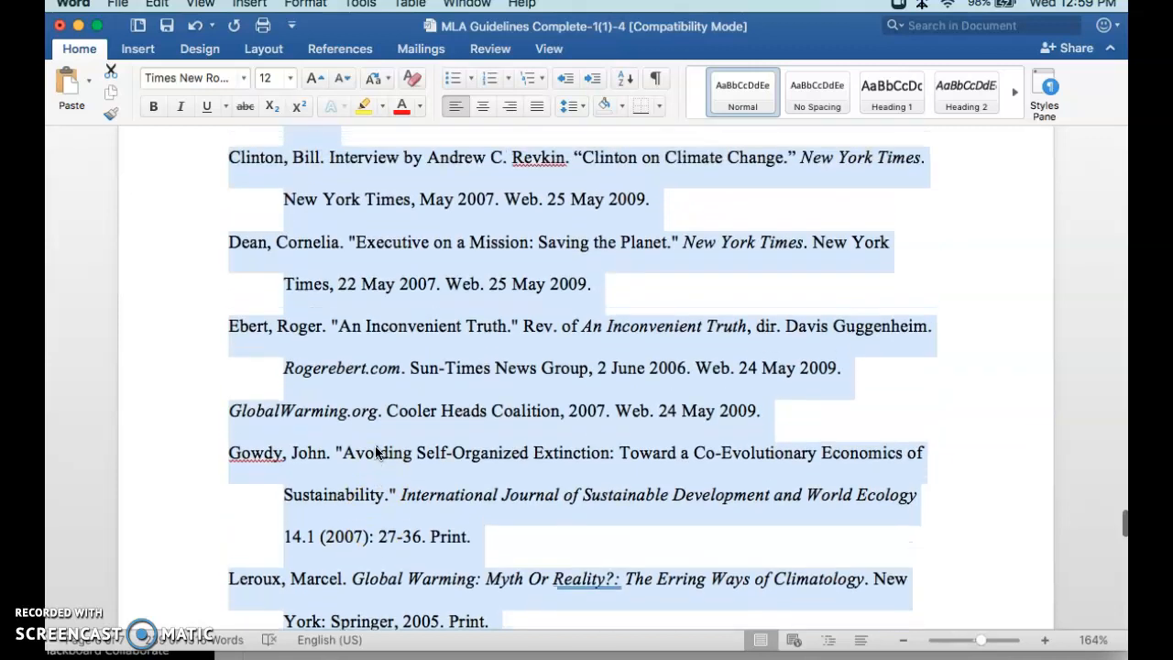
pyautogui.scroll(5, 375, 455)
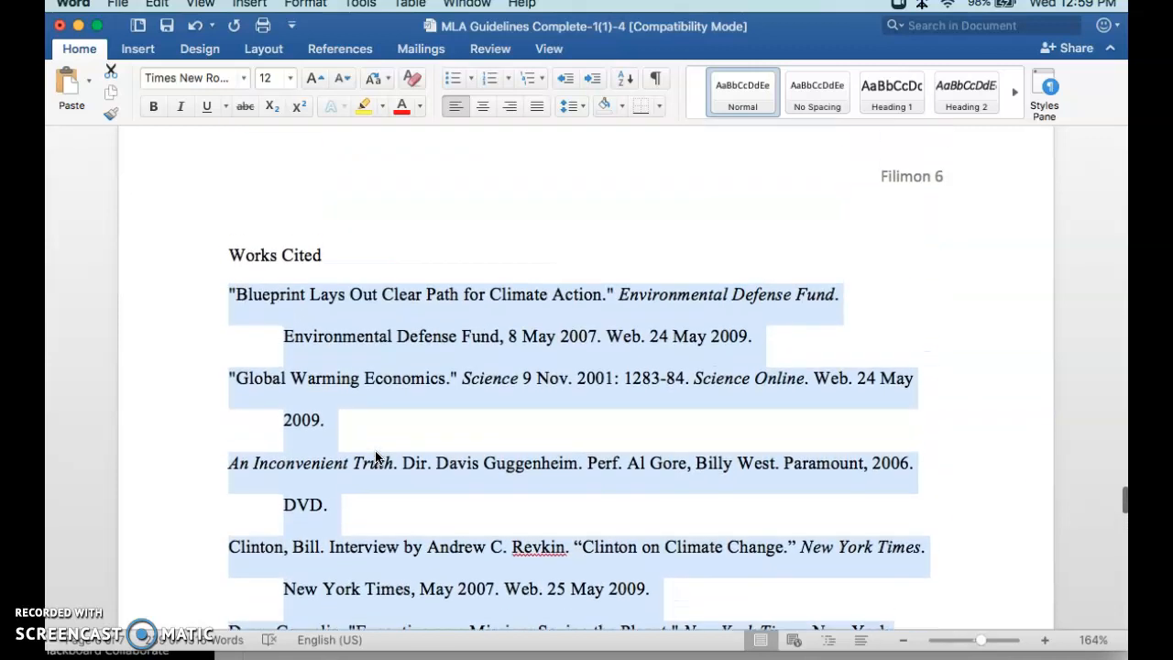